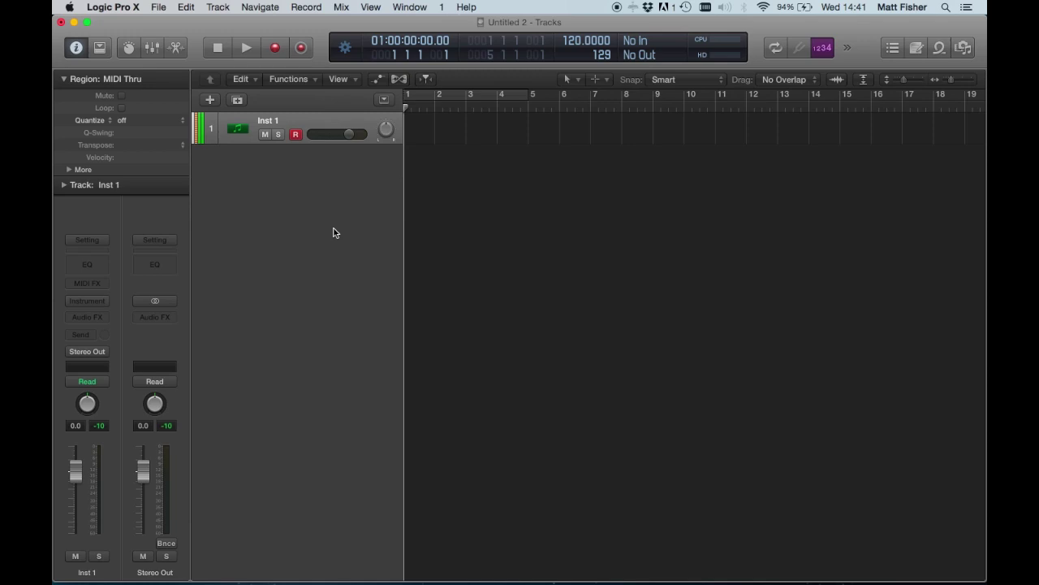
- Load Komplete Kontrol (Stereo) as Inst 1's instrument and move its plug-in window higher
click(94, 301)
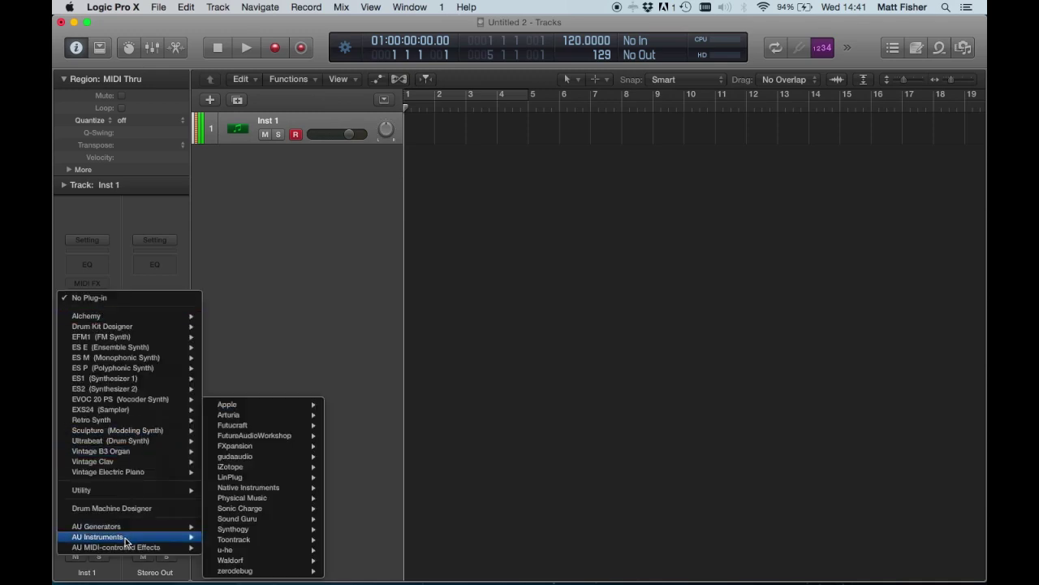
mouse_move(97, 537)
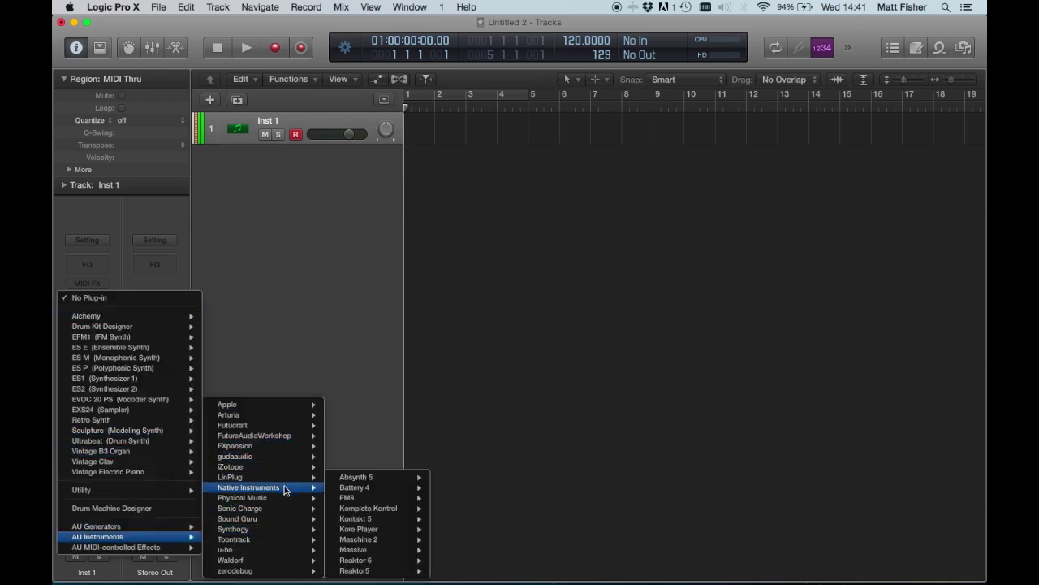
mouse_move(369, 508)
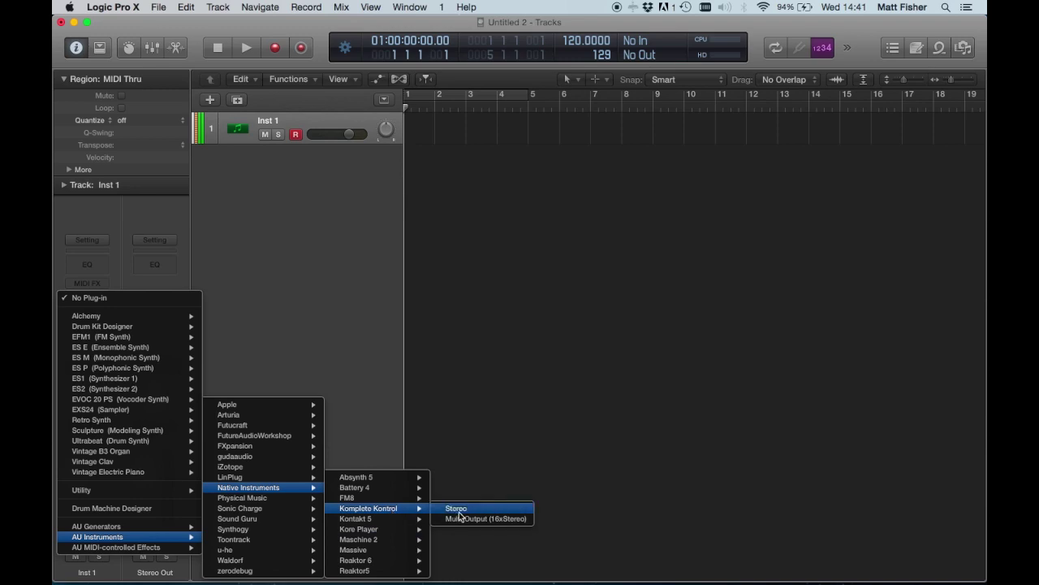
click(459, 512)
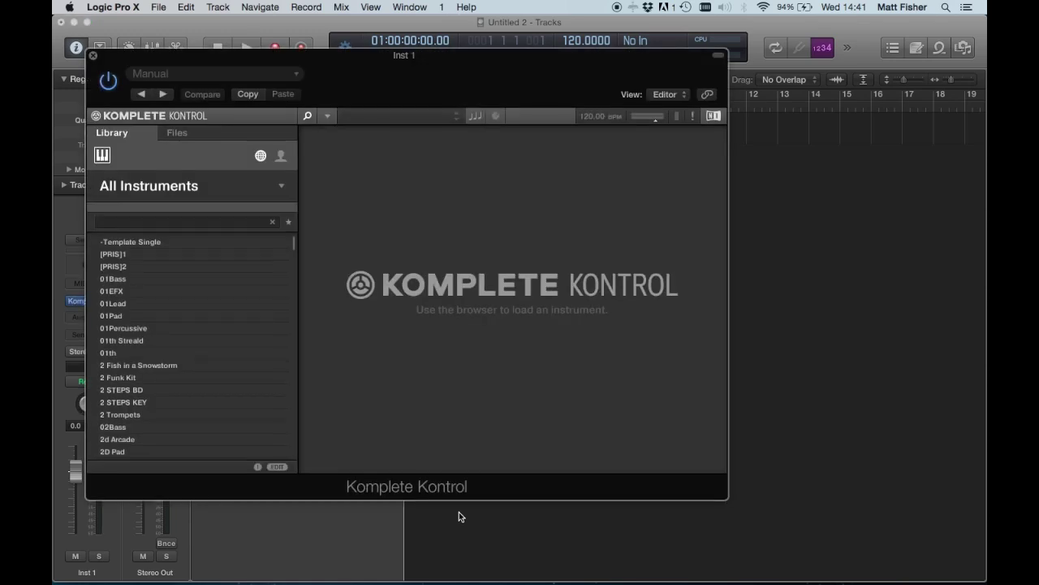
mouse_move(297, 56)
mouse_down()
mouse_move(413, 41)
mouse_move(405, 43)
mouse_up()
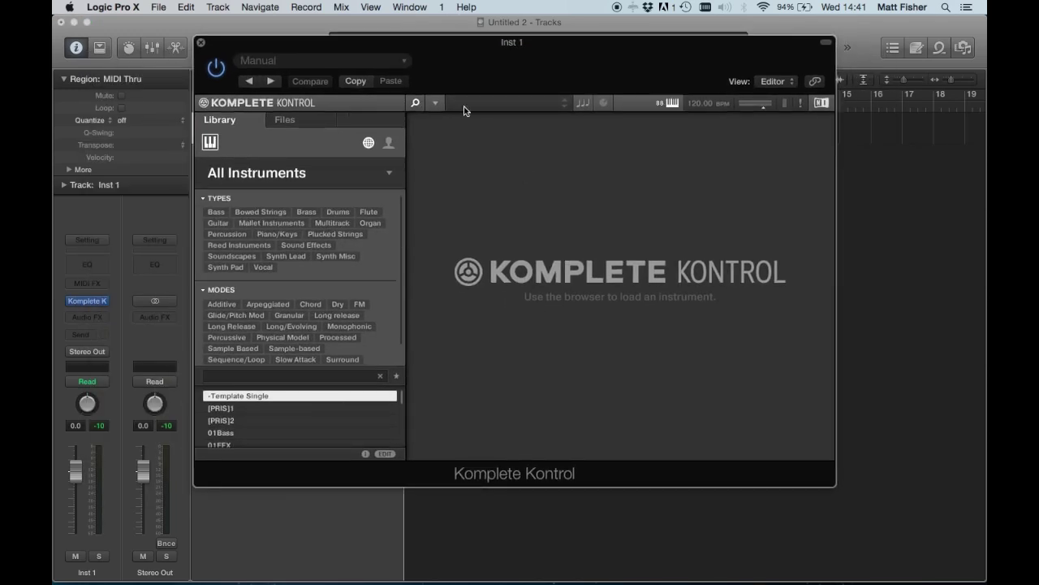
- Load the Waldorf PPG Wave 2.2V from the Komplete Kontrol Plug-ins > Waldorf menu
click(439, 108)
mouse_move(455, 149)
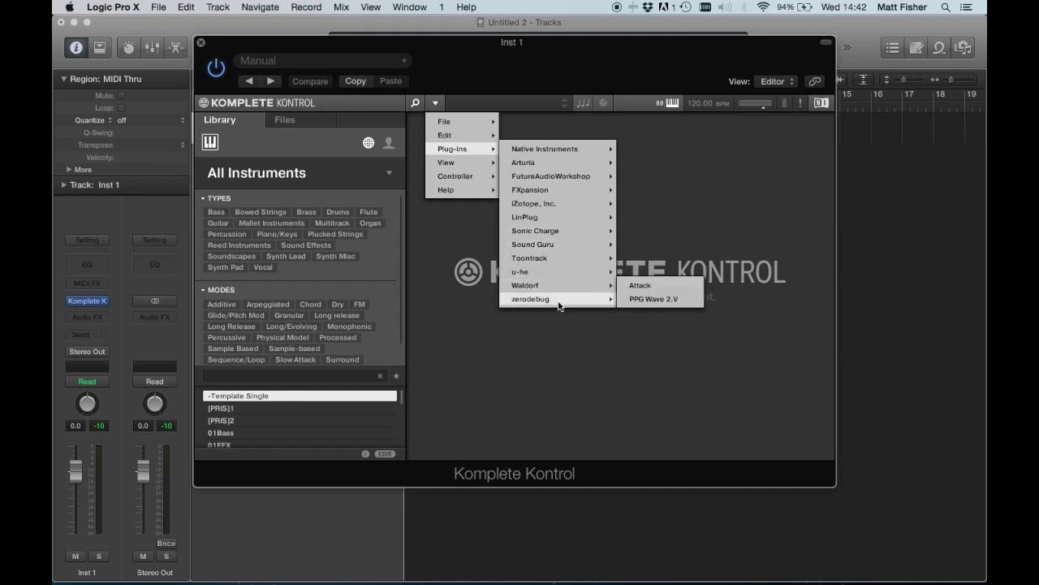
mouse_move(557, 285)
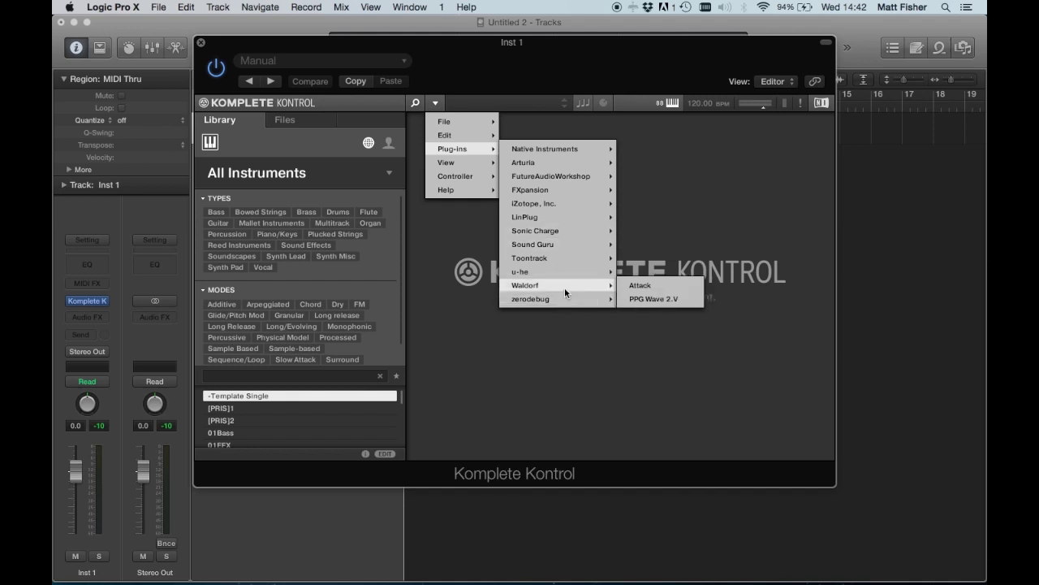
click(674, 299)
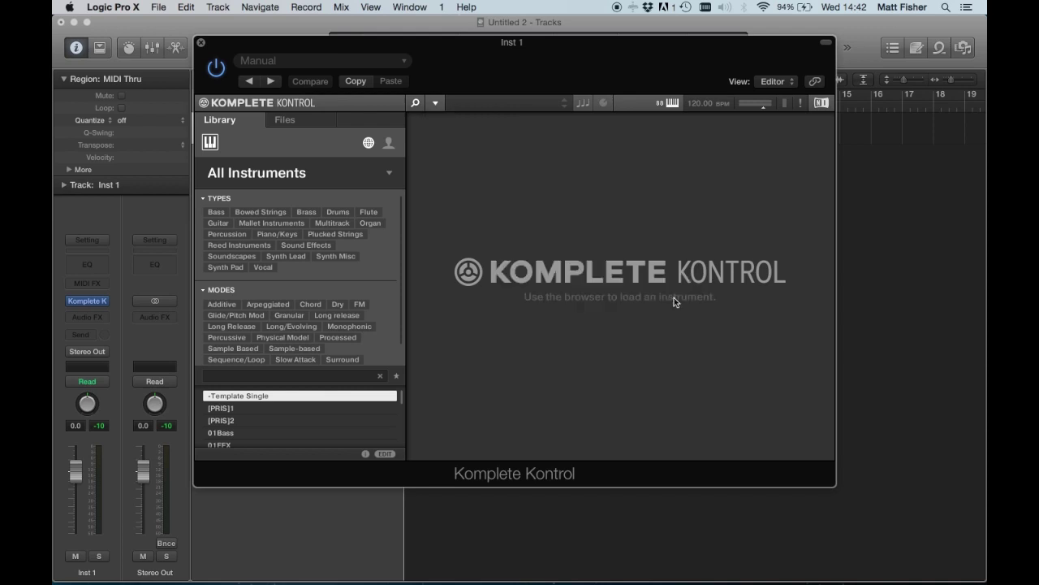
- Shift the PPG Wave window left so its entire interface fits on screen
drag(747, 44, 645, 42)
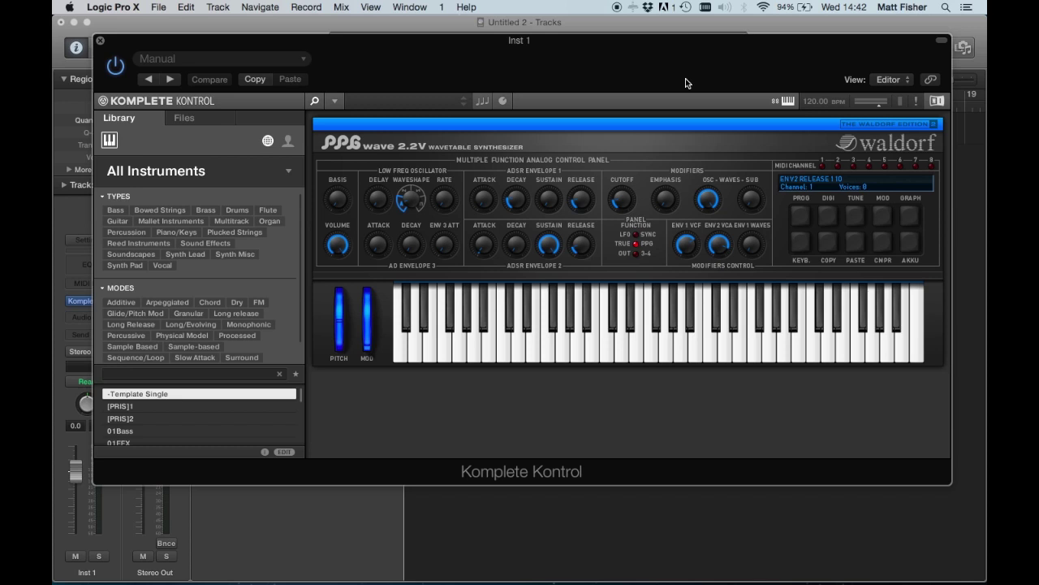
- Show the PPG's parameter pages, browse Pages 2–4 and 15–16, then return to Page 1
click(505, 101)
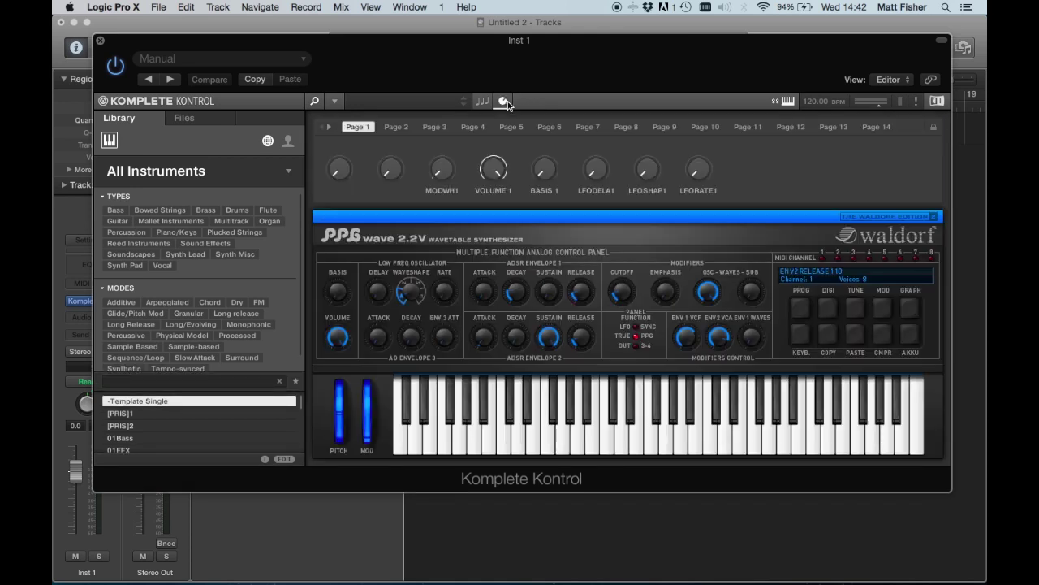
click(396, 128)
click(430, 129)
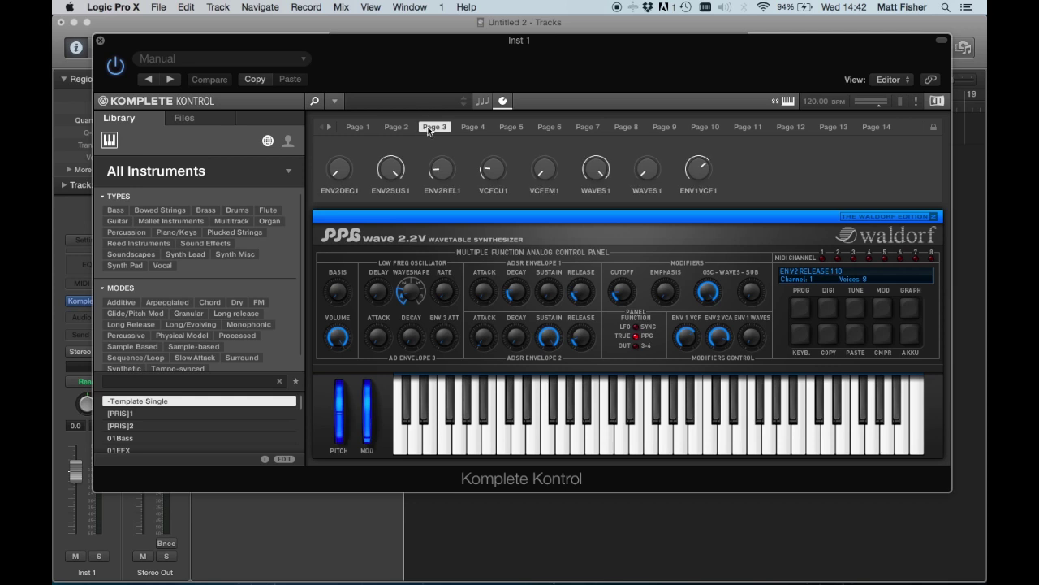
click(469, 130)
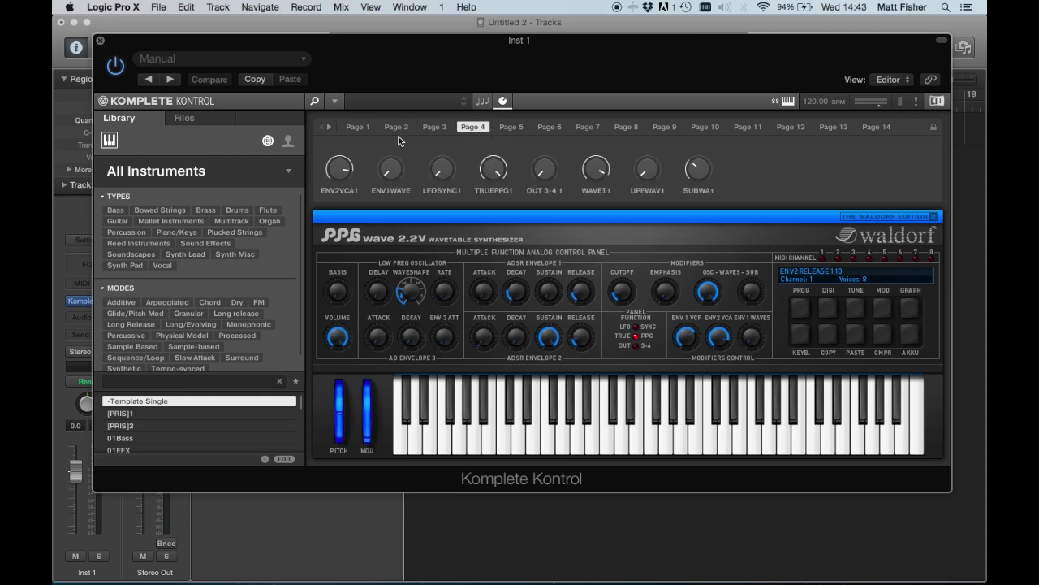
click(329, 128)
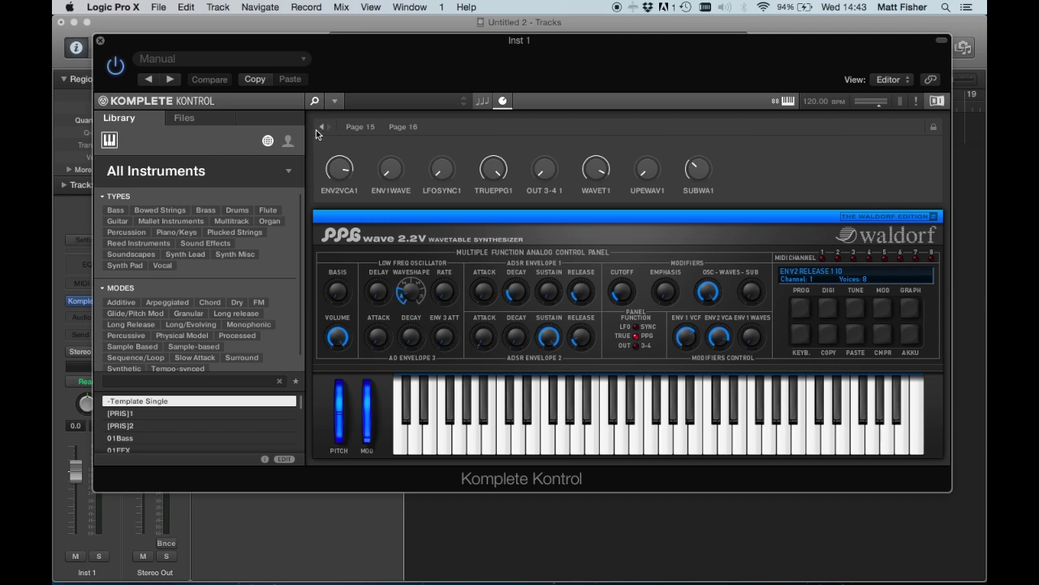
click(323, 128)
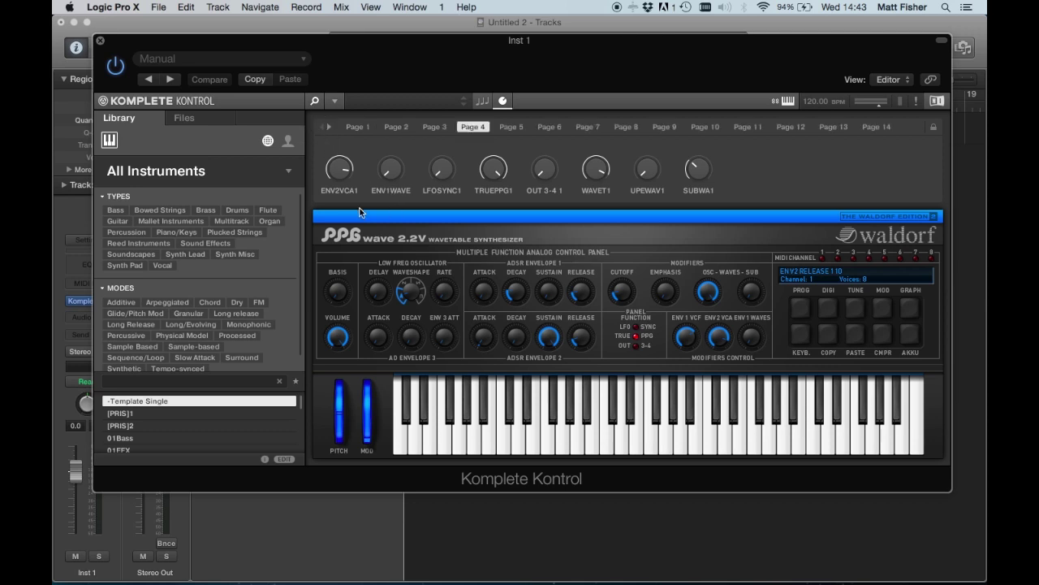
click(357, 127)
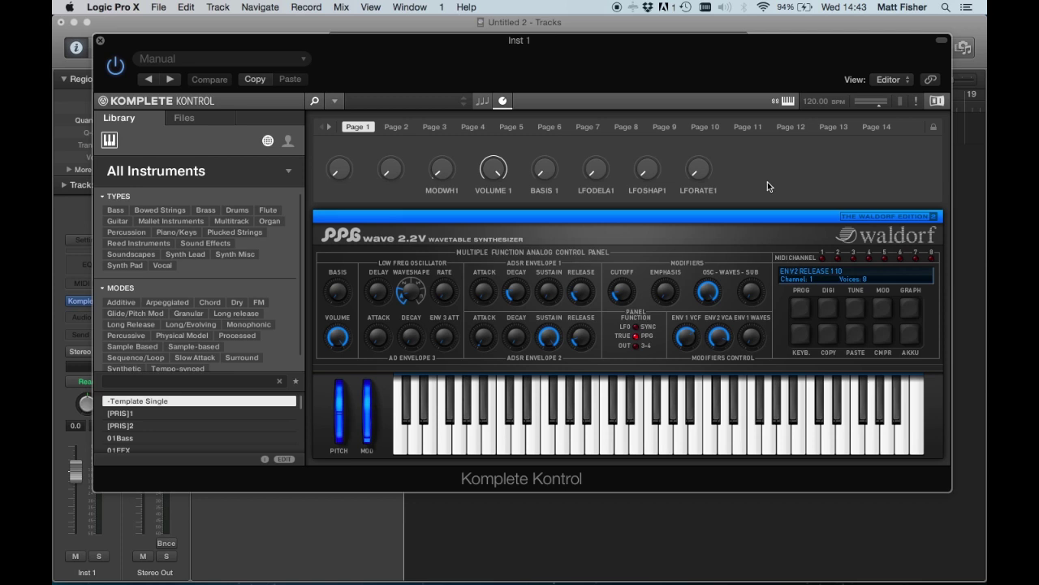
- Unlock the parameter page tab strip to enter edit mode
click(934, 129)
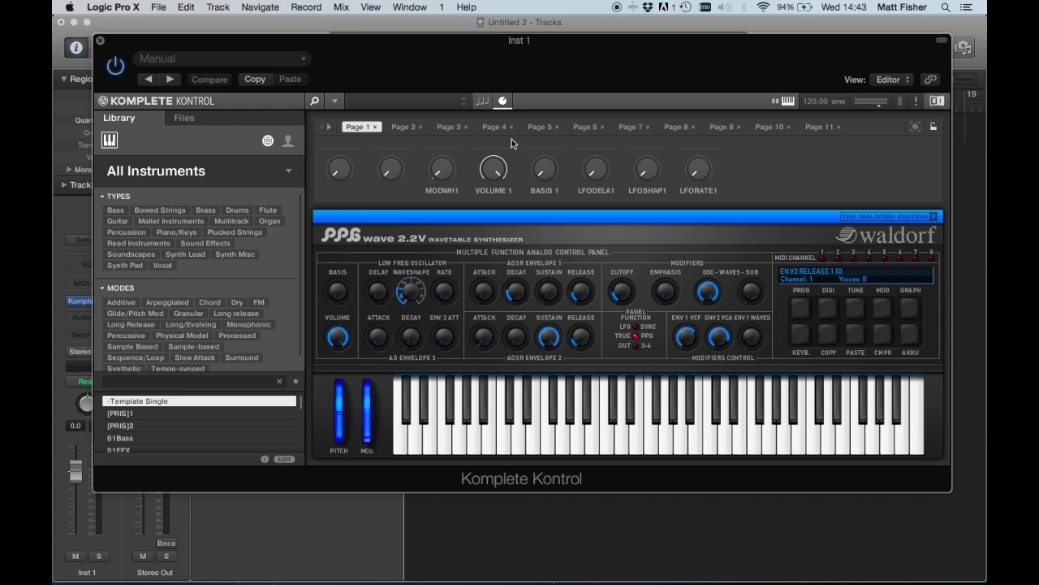
- Browse the parameter list for Page 1's first knob slot
mouse_move(339, 169)
click(324, 159)
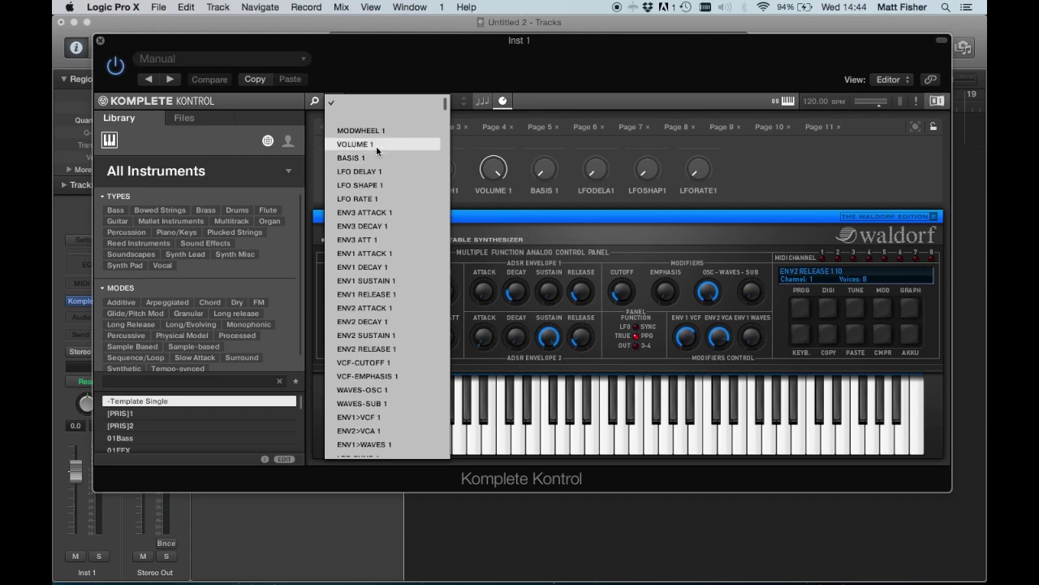
click(382, 337)
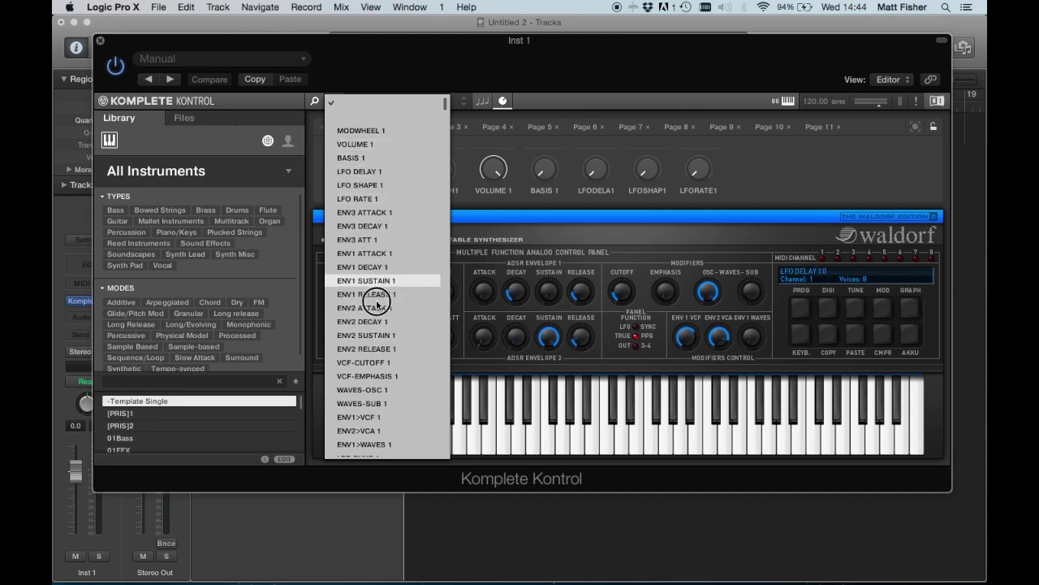
drag(382, 337, 372, 439)
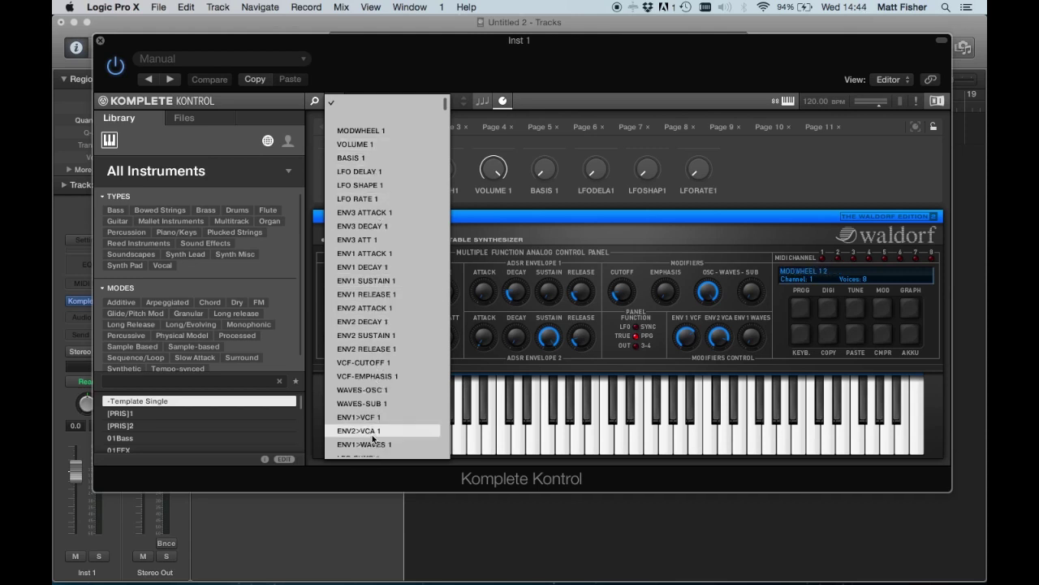
scroll(372, 434, down, 5)
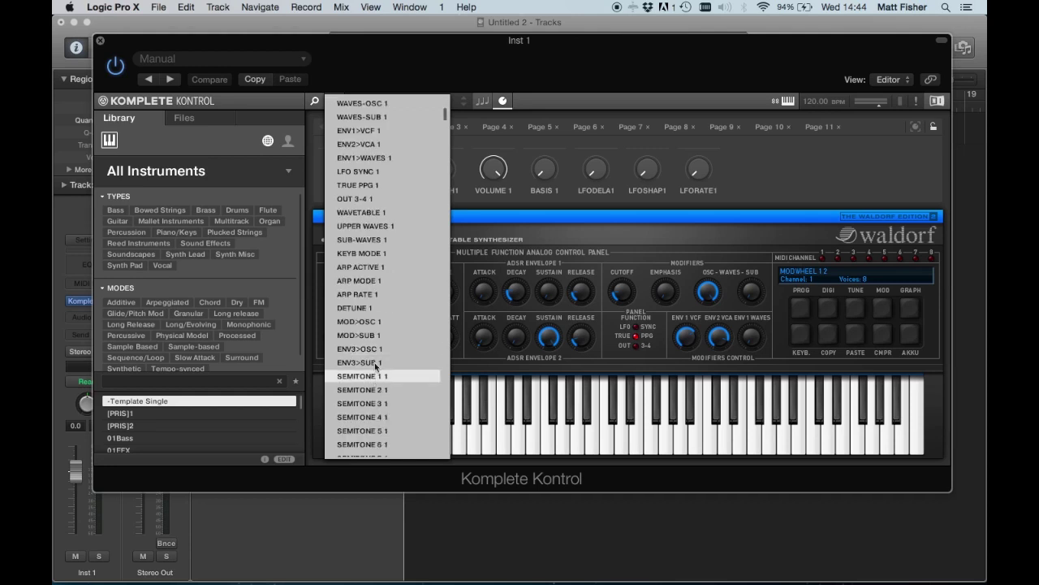
scroll(399, 362, down, 2)
scroll(399, 362, up, 1)
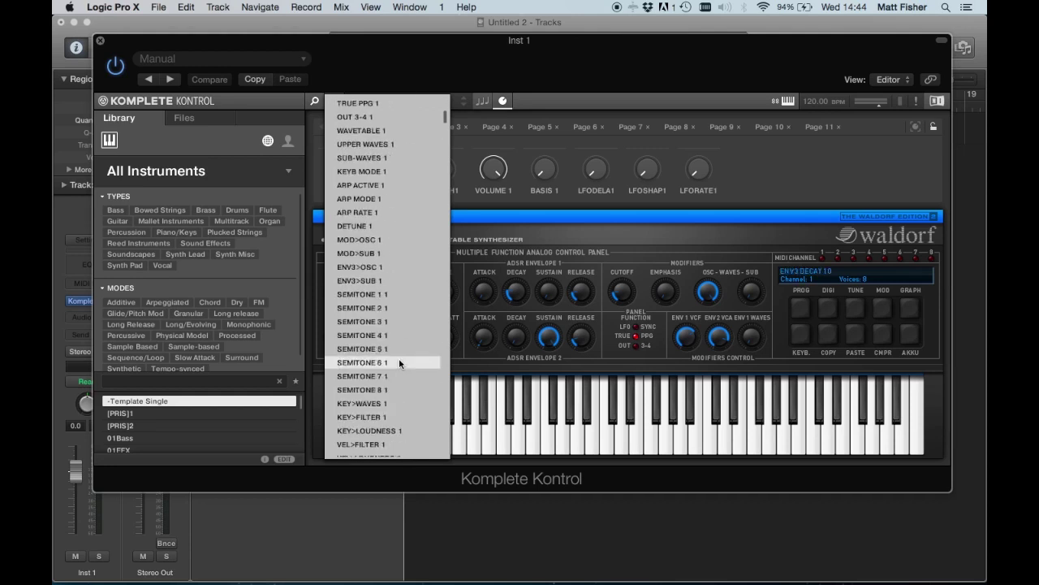
scroll(399, 362, up, 1)
scroll(399, 362, down, 5)
scroll(399, 362, down, 1)
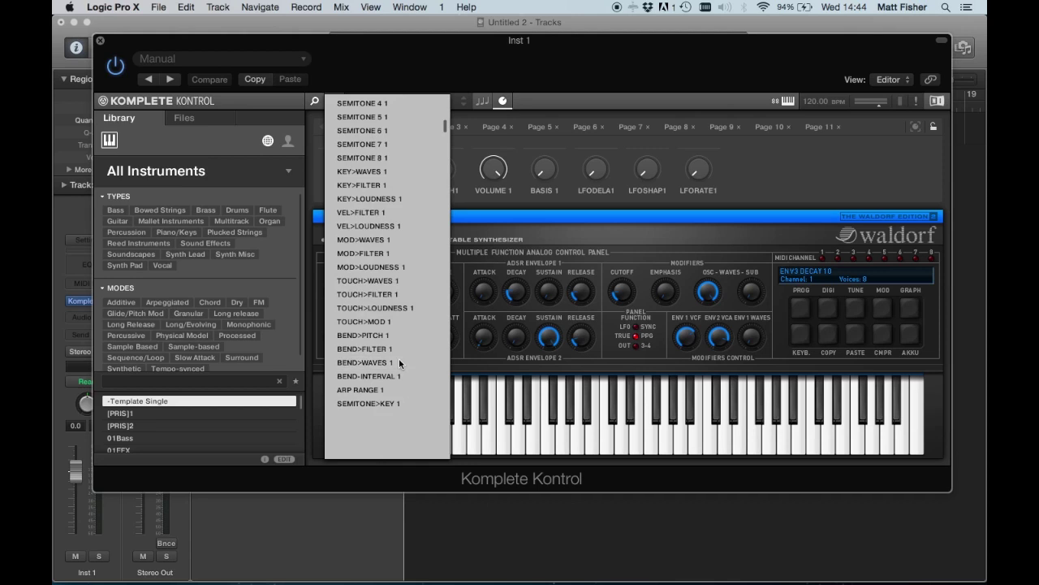
scroll(399, 362, up, 4)
scroll(399, 362, up, 4)
scroll(398, 362, up, 4)
scroll(399, 363, up, 4)
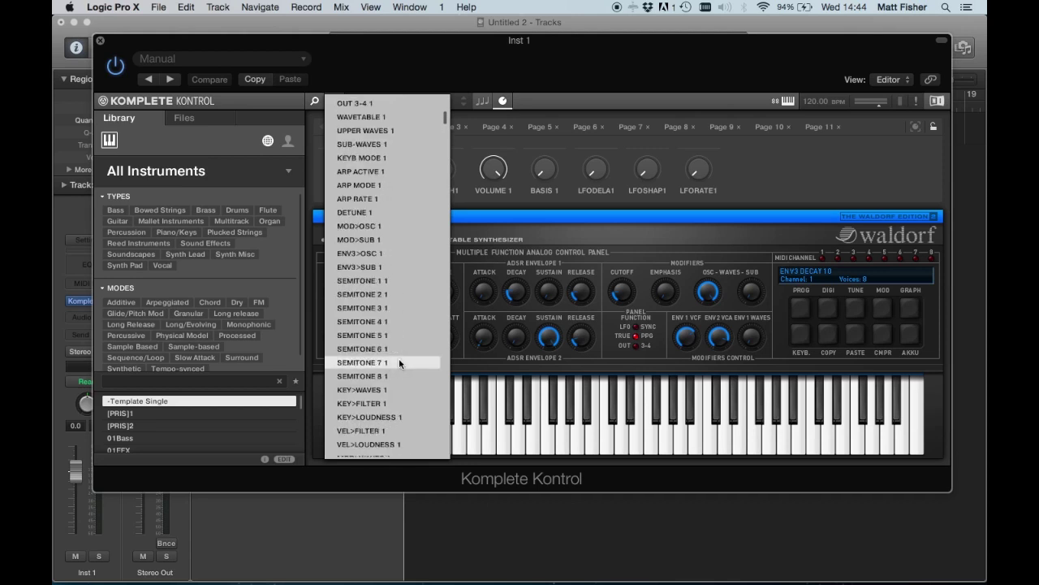
scroll(399, 362, up, 2)
scroll(398, 362, up, 1)
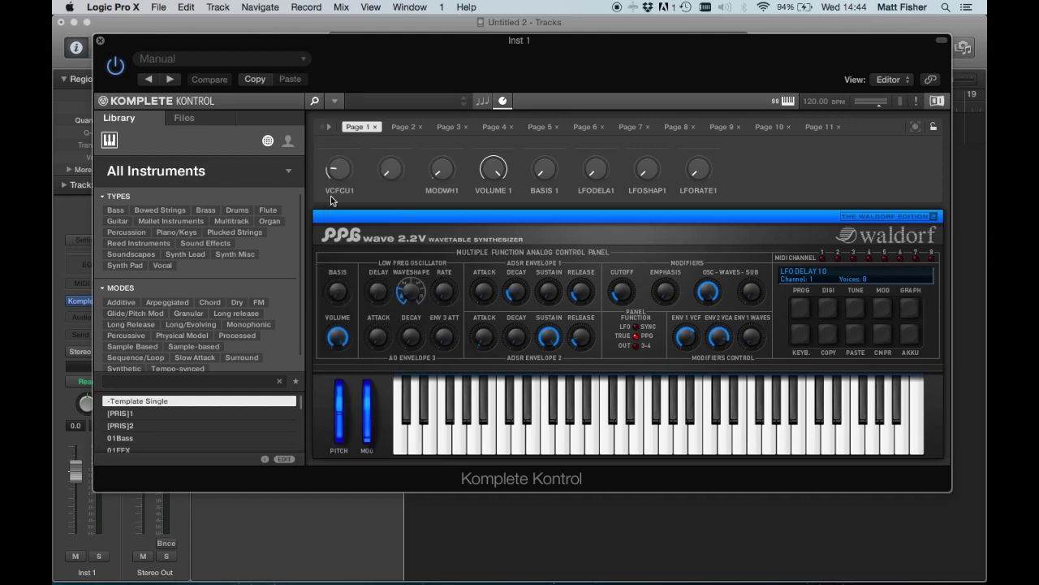
- Assign VCF-EMPHASIS 1 to Page 1's second knob slot
click(375, 160)
click(375, 160)
click(375, 159)
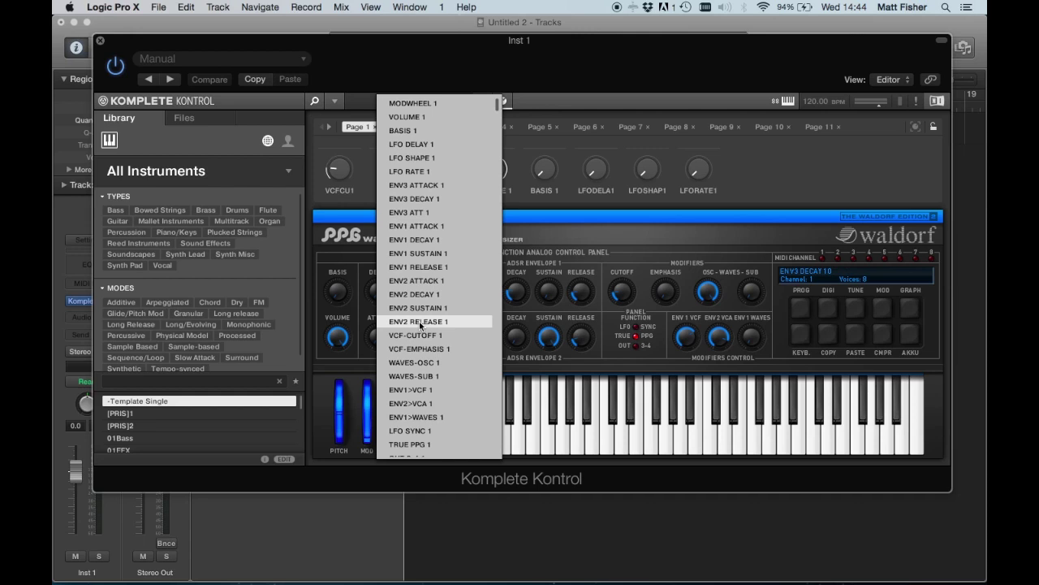
scroll(420, 325, up, 2)
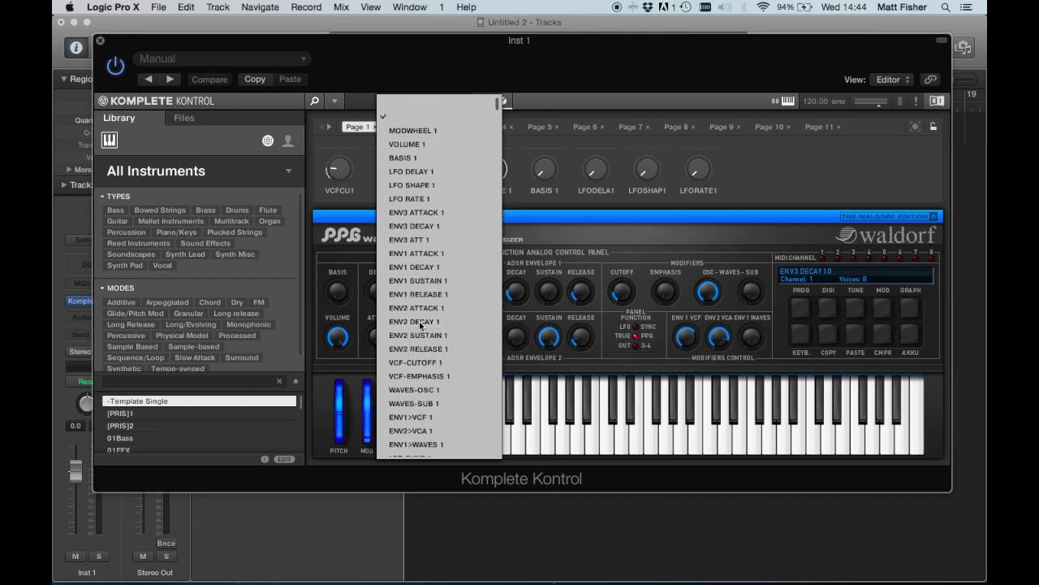
click(423, 377)
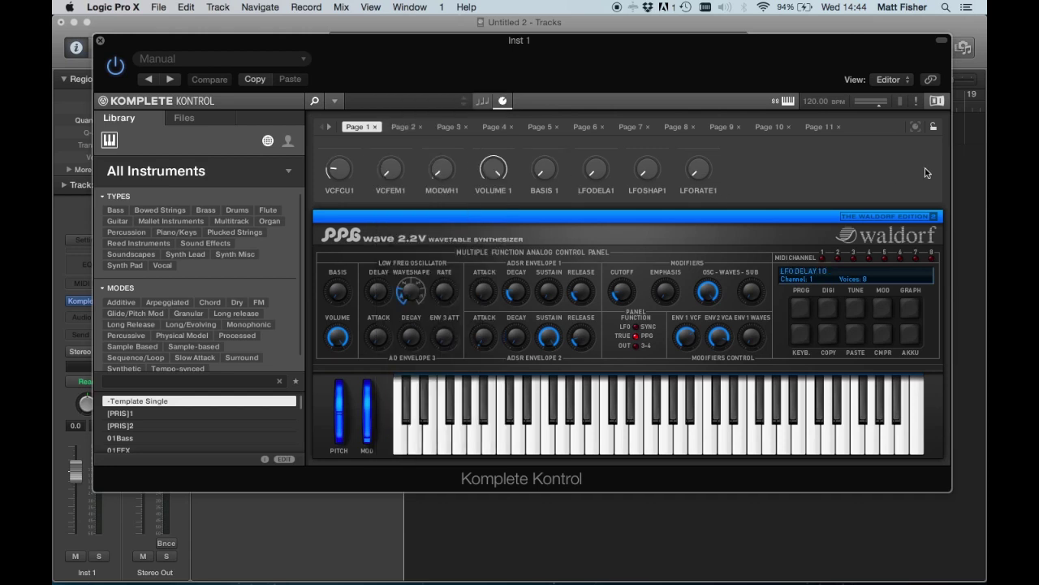
- Lock the parameter page tabs to leave edit mode
click(934, 130)
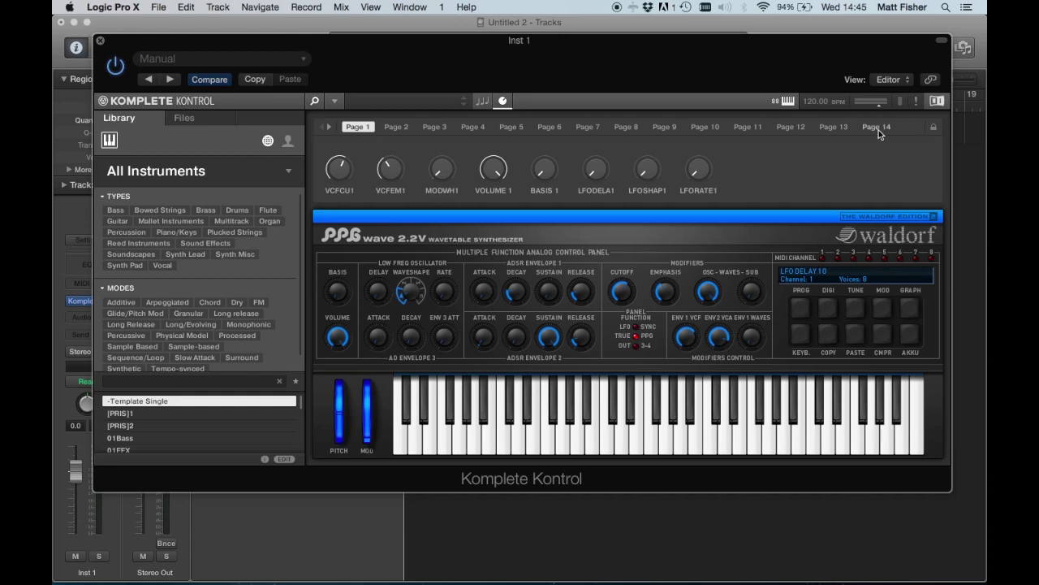
- Unlock the page tabs, then add a new Page 17 and delete it again
click(934, 128)
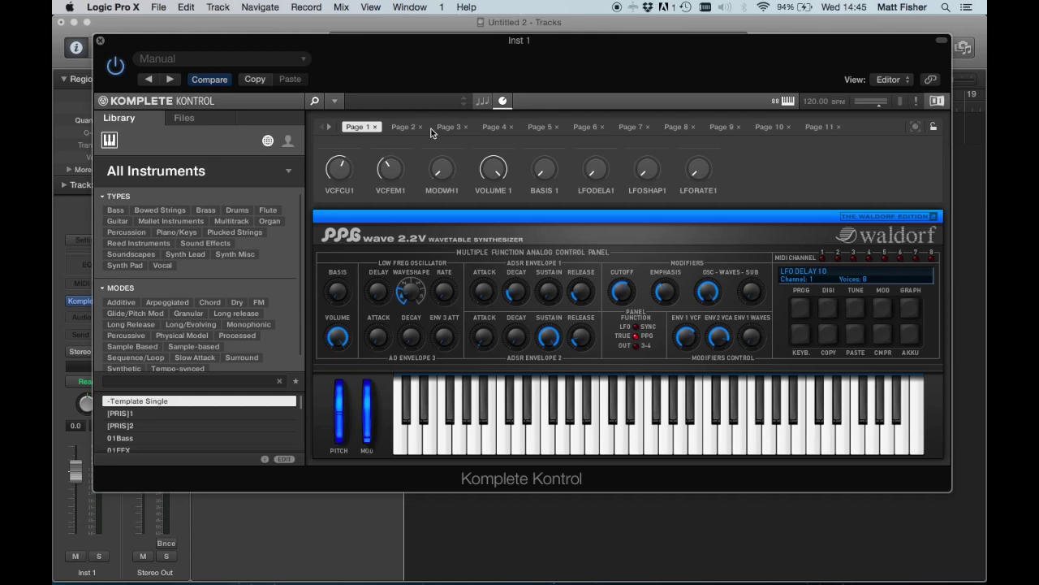
click(328, 128)
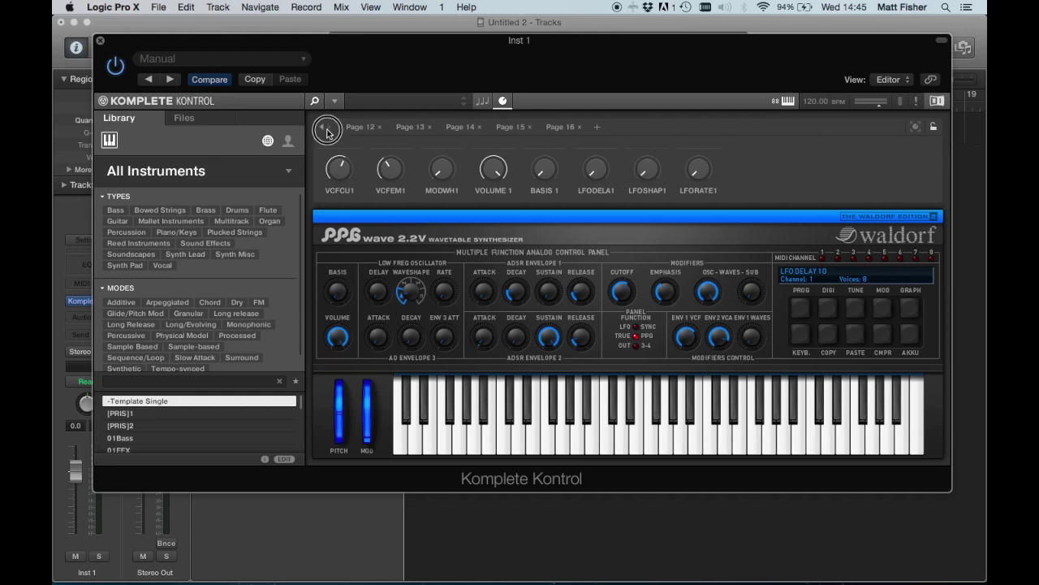
click(599, 128)
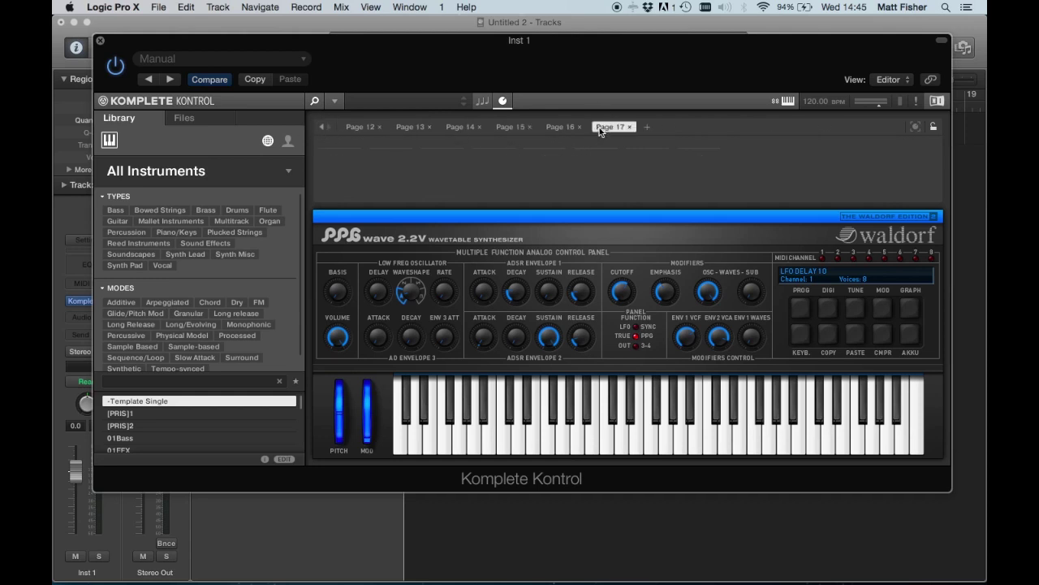
click(599, 128)
click(630, 128)
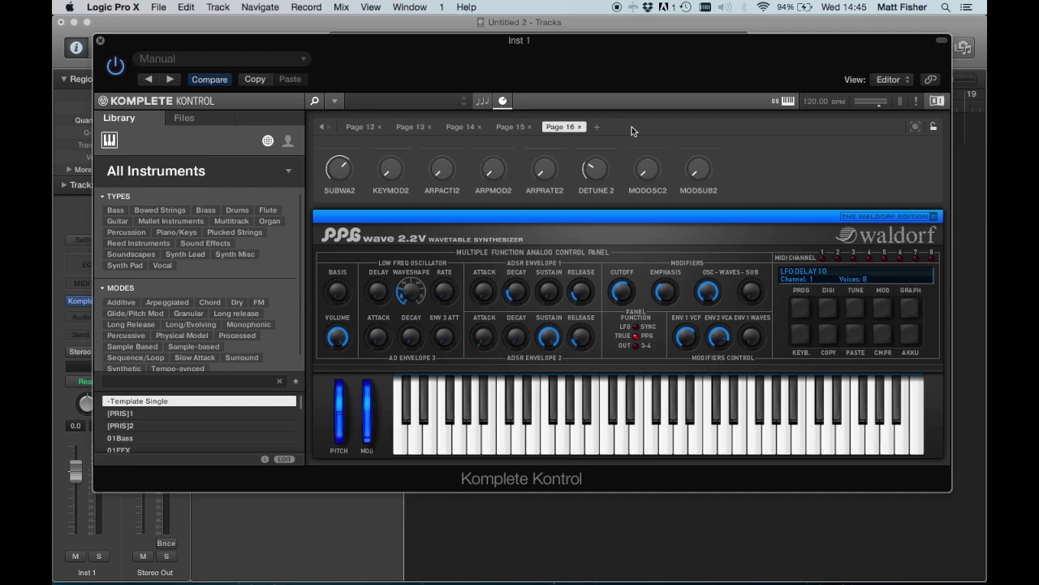
- Return the tab strip to Page 1 and toggle parameter Learn on and off
click(323, 129)
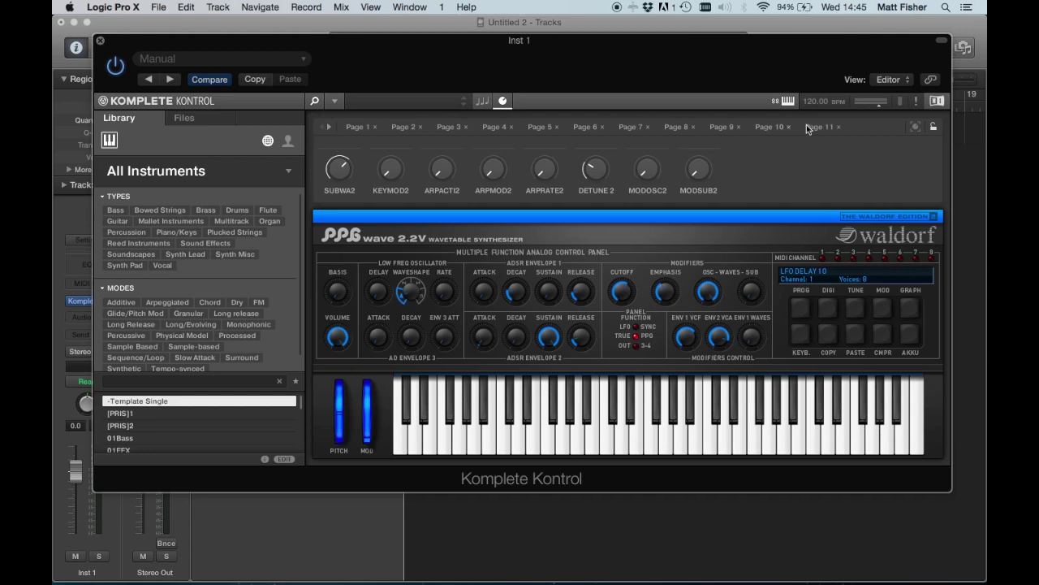
click(916, 127)
click(915, 128)
- Select the Page 1 tab and clear its existing knob assignments
click(358, 127)
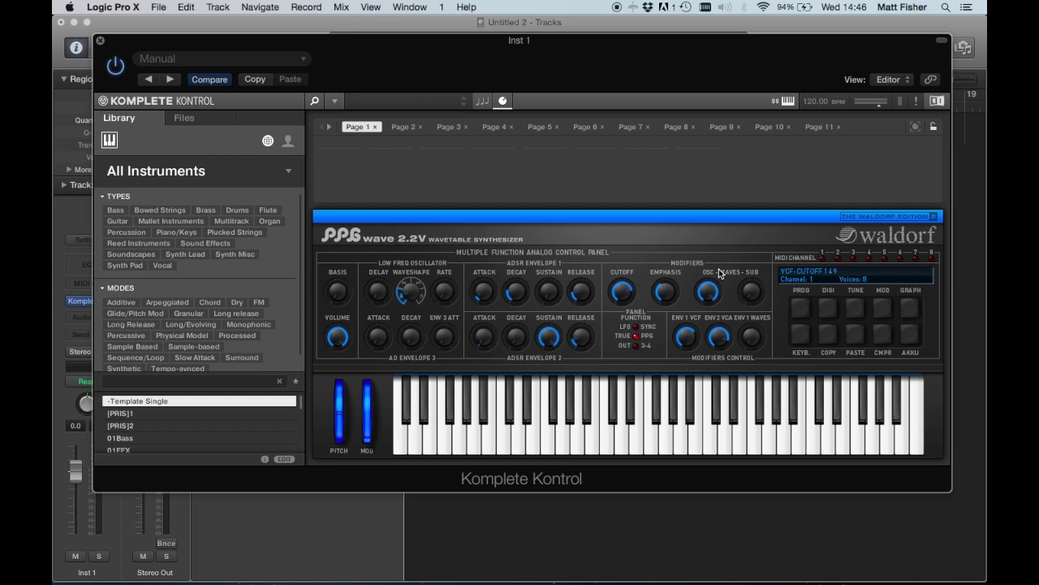
- With Learn on, move the PPG's cutoff, emphasis, ENV1 controls, volume and basis to map them
click(915, 128)
mouse_move(391, 173)
drag(623, 309, 622, 289)
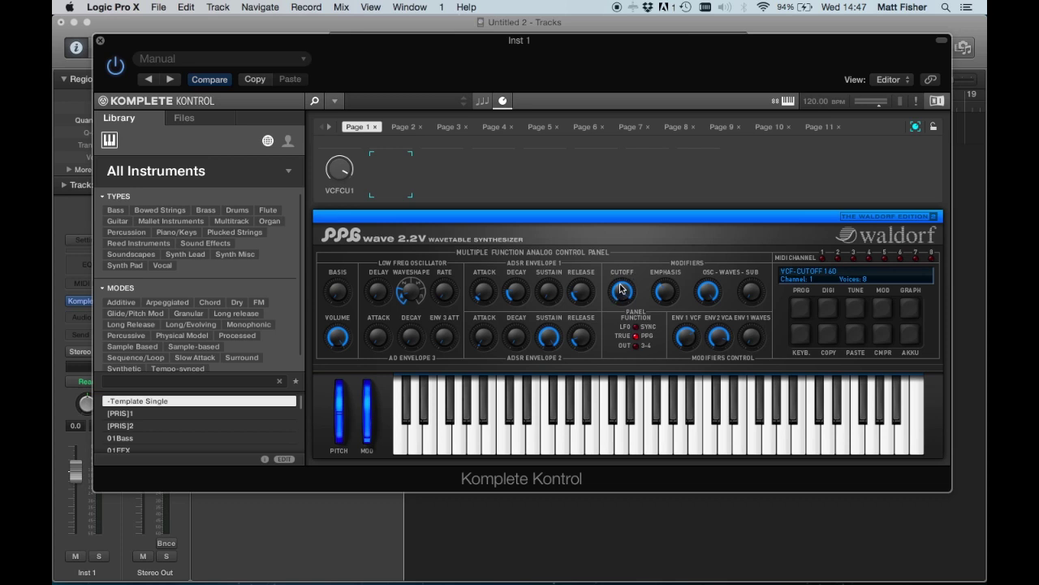
drag(668, 301, 669, 291)
drag(484, 295, 581, 292)
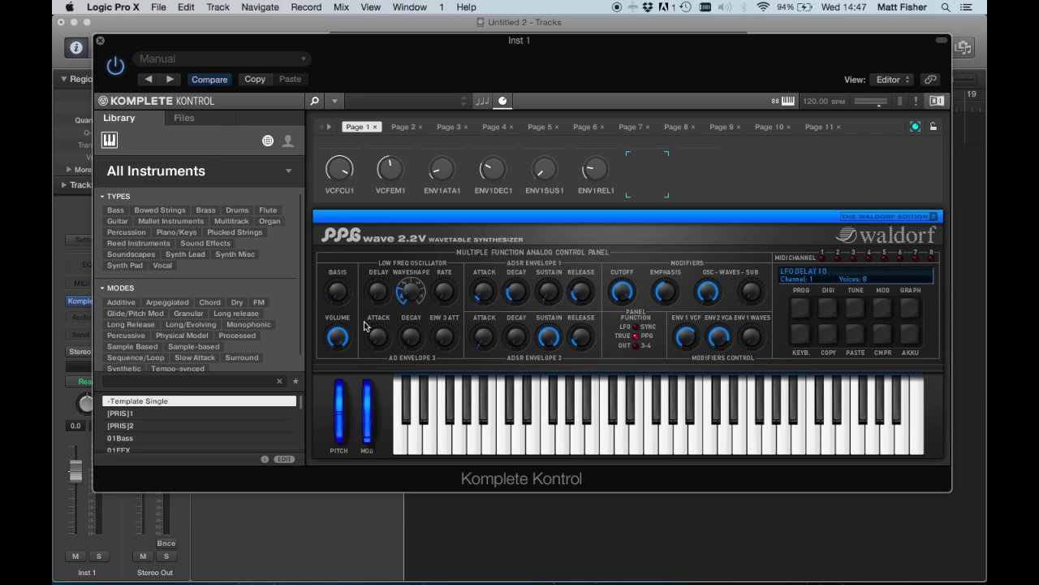
drag(342, 338, 342, 339)
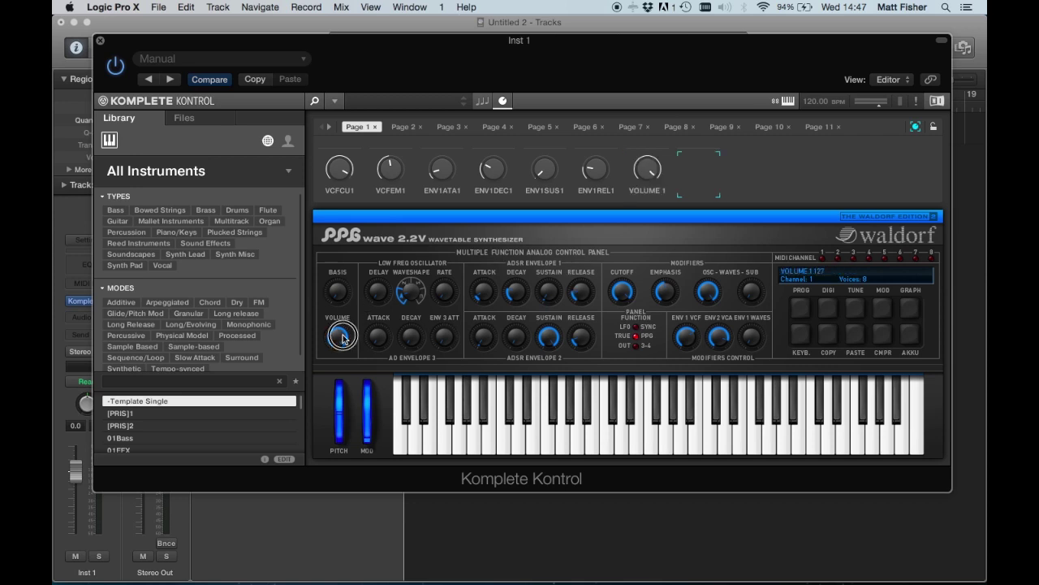
click(338, 294)
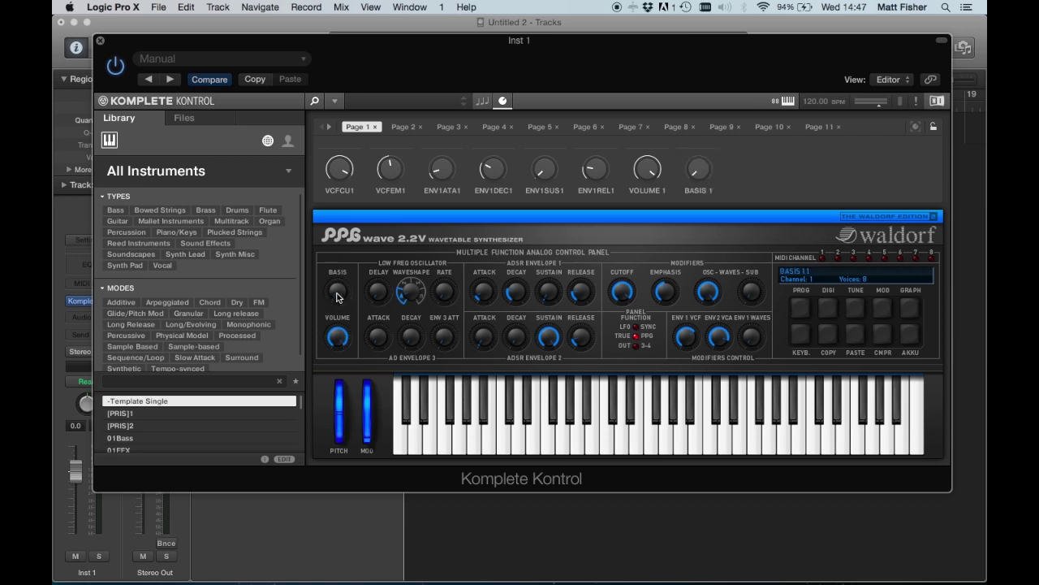